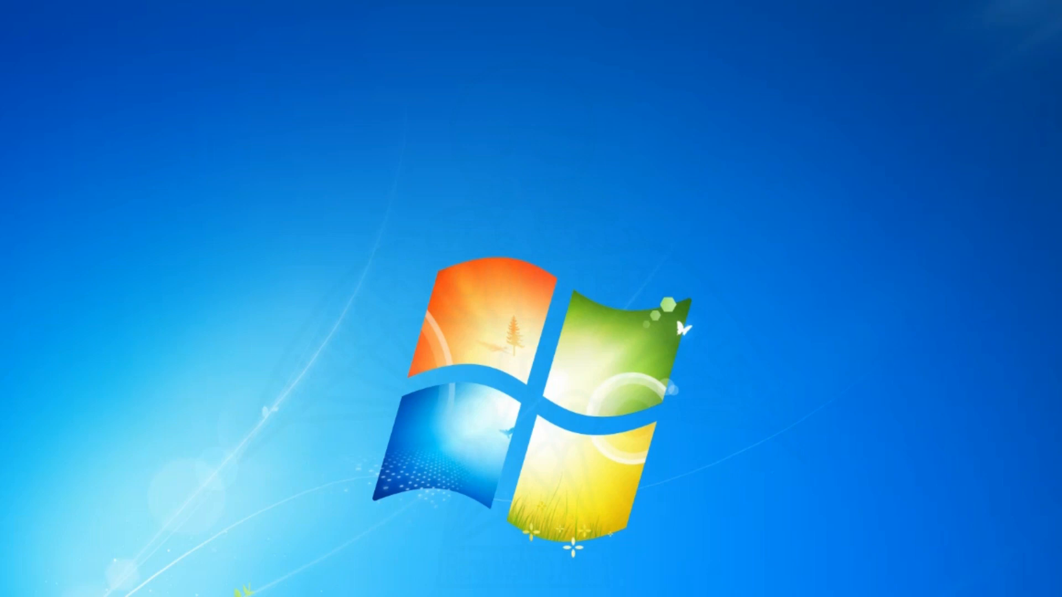
Launch CorelDRAW 9 and create a new blank Letter-size drawing, Graphic1.
key(super)
click(105, 433)
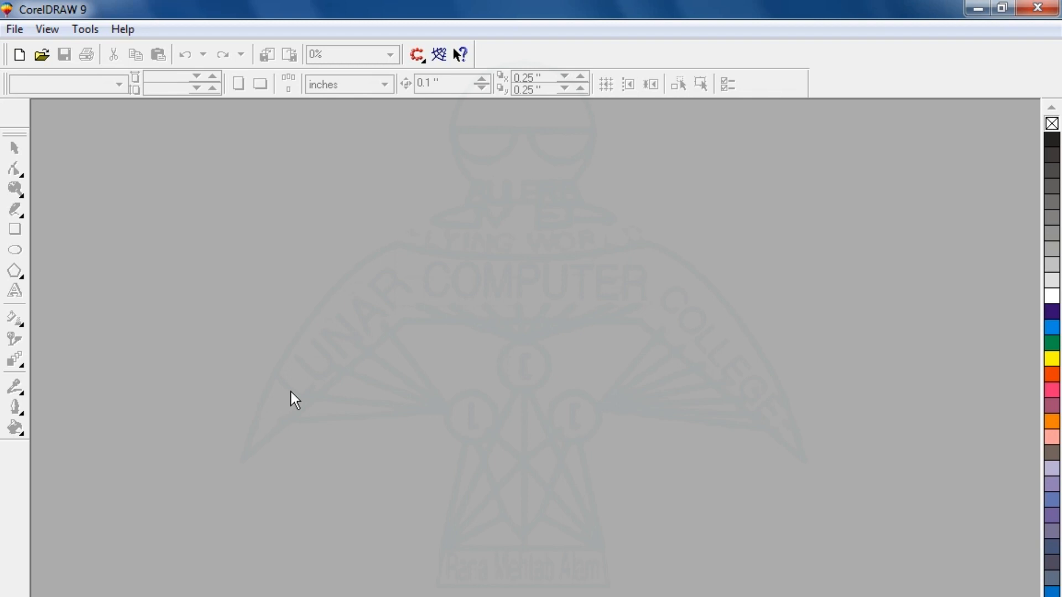
click(20, 54)
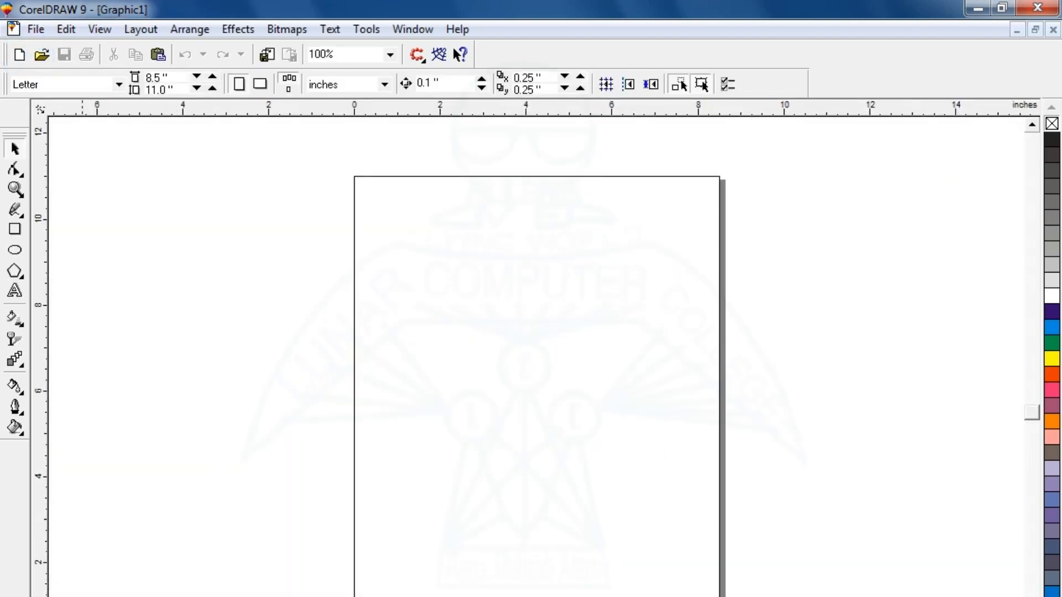
key(super)
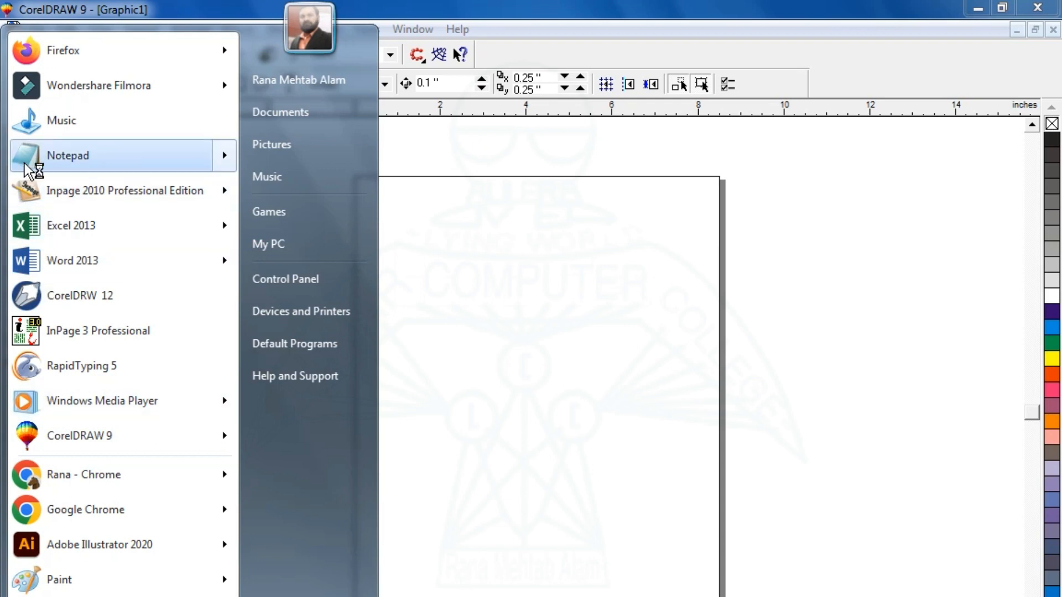
Launch InPage 2010 Professional Edition and create a new blank document, Untitled-1.
click(114, 190)
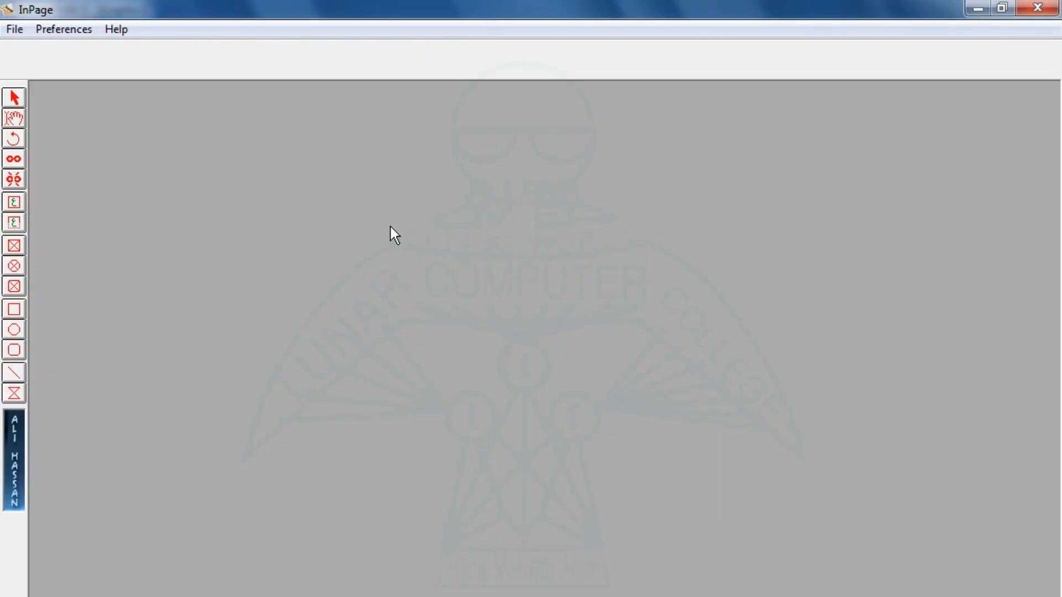
click(20, 31)
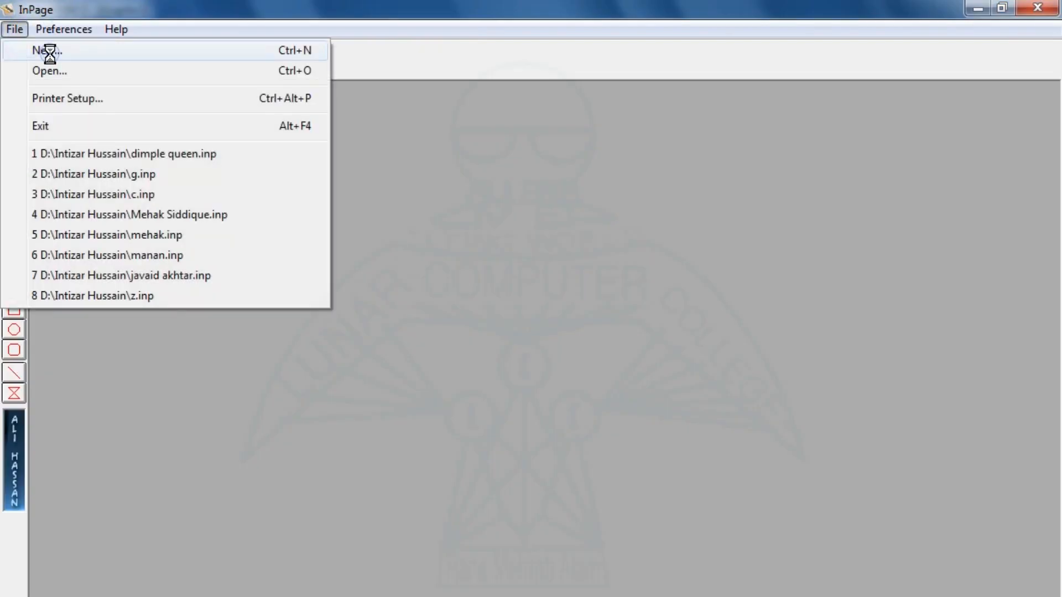
click(49, 51)
click(692, 327)
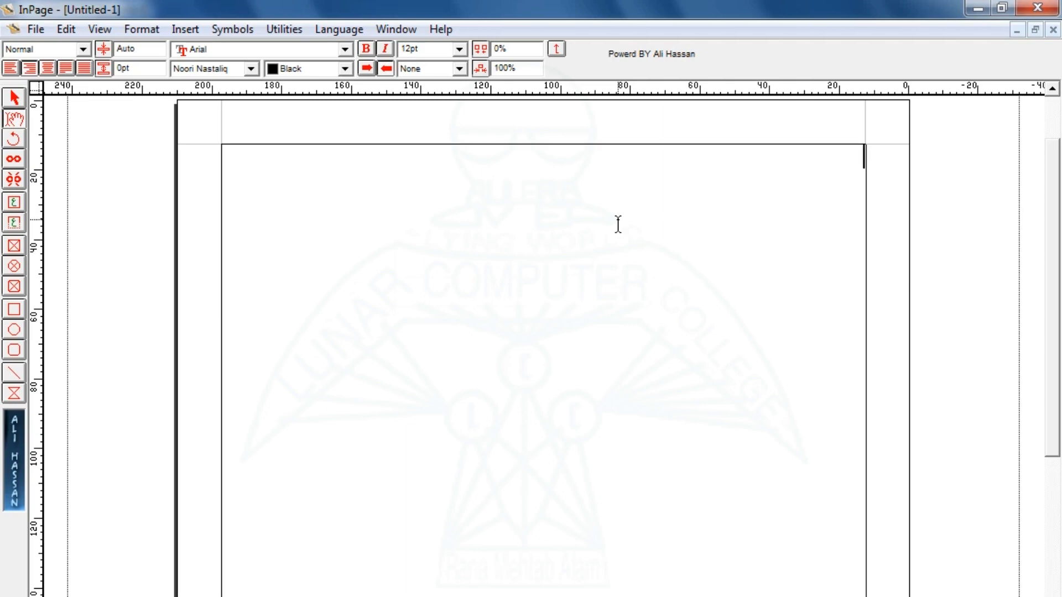
click(13, 204)
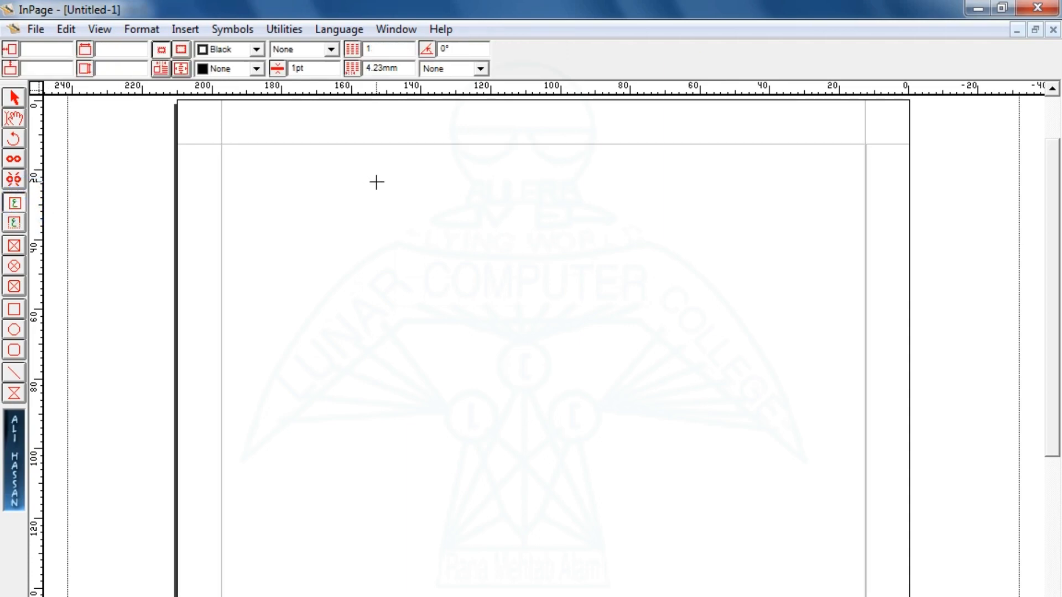
Draw a text frame near the page top, zoom in, and type a person's name in Urdu.
drag(391, 203, 699, 302)
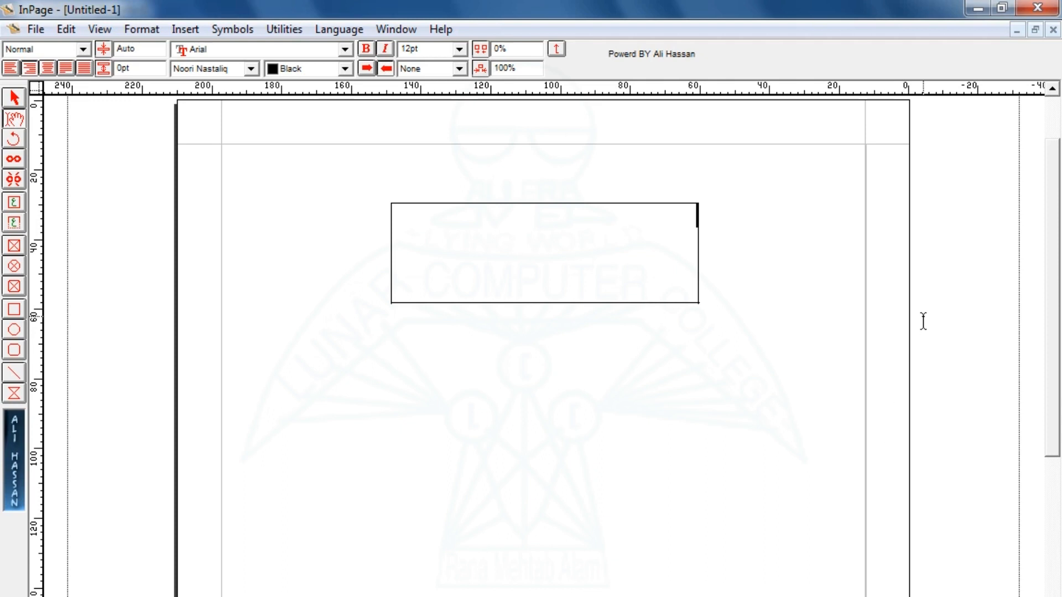
key(ctrl+1)
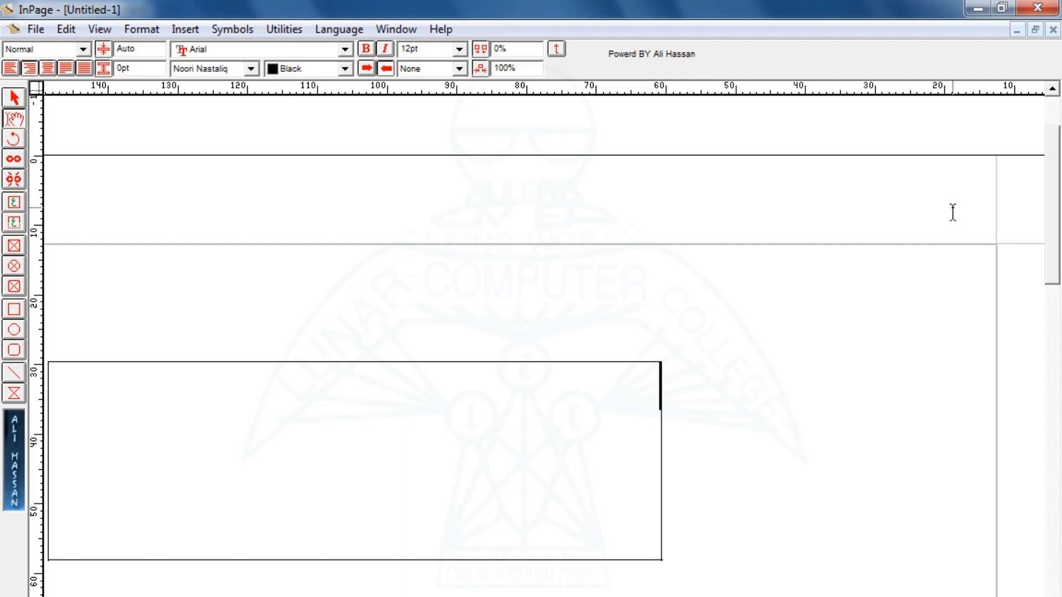
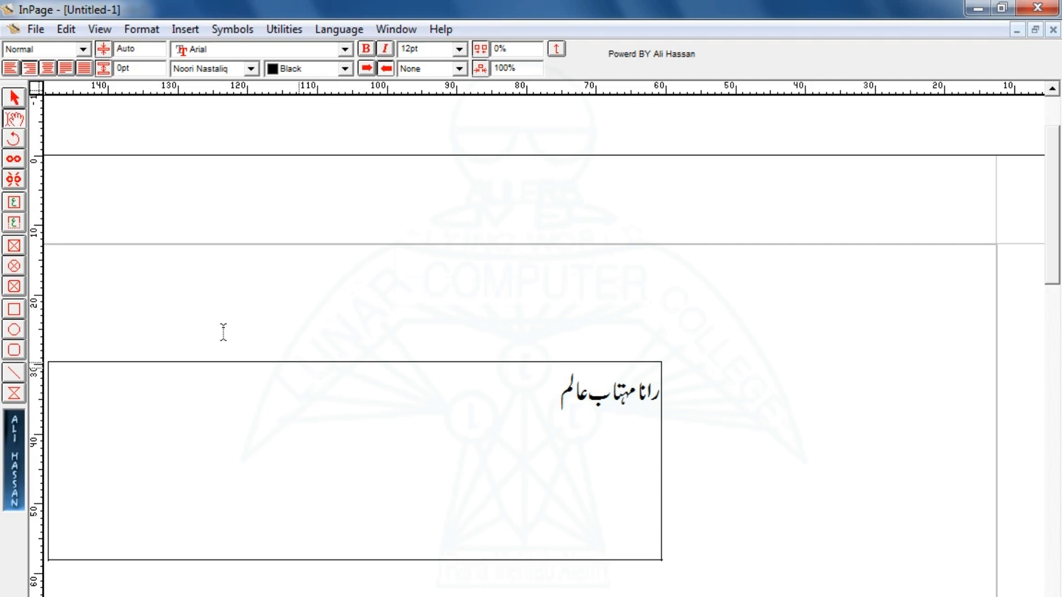
Paste the Urdu name frame into CorelDRAW's Graphic1, move it up-left, then cut it away.
click(14, 98)
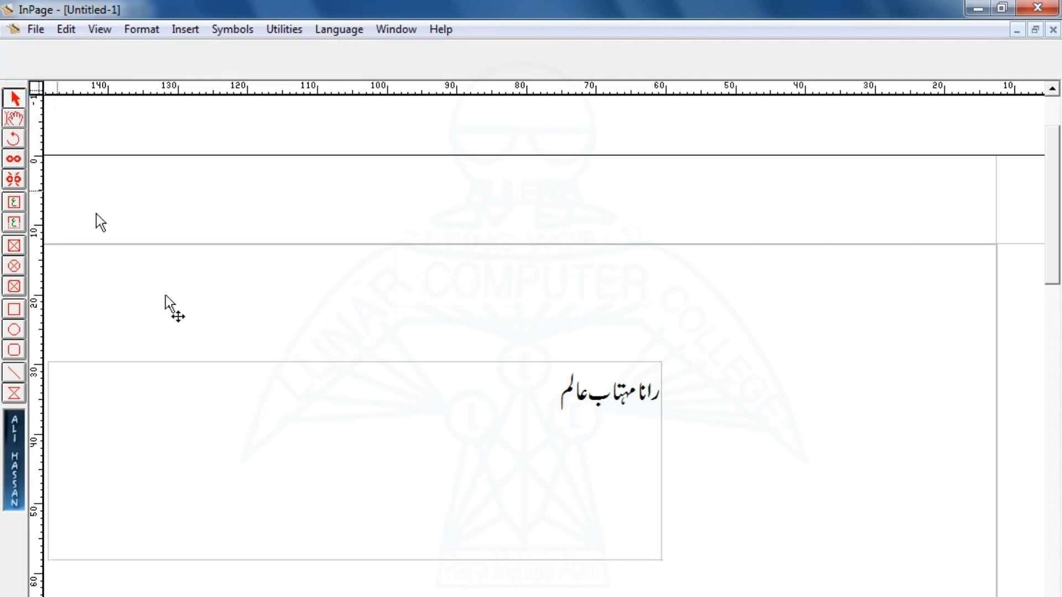
click(314, 433)
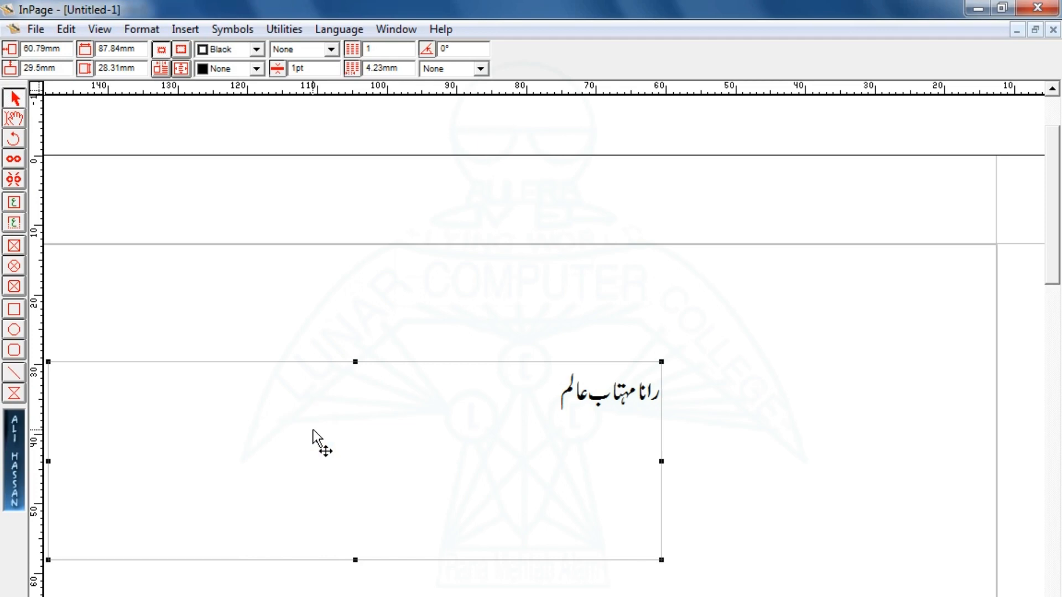
key(alt+Tab)
click(416, 517)
key(ctrl+v)
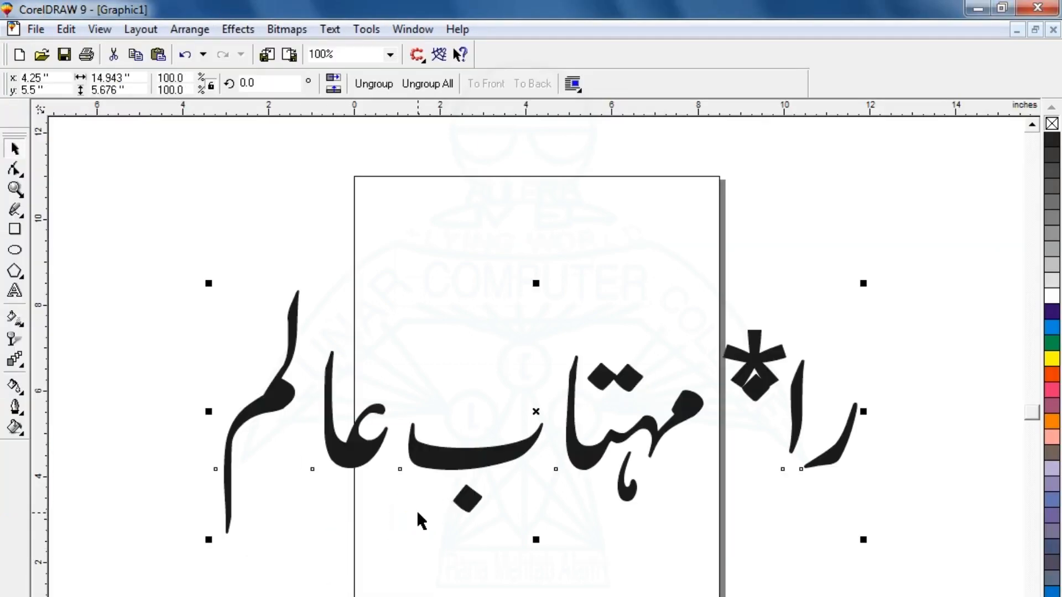
drag(542, 448, 488, 386)
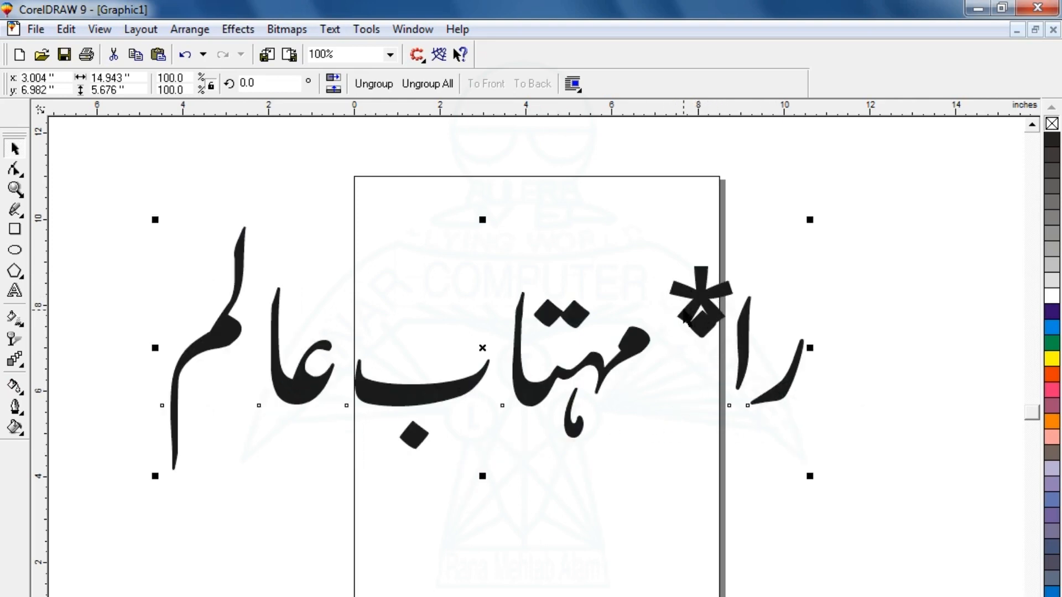
key(ctrl+x)
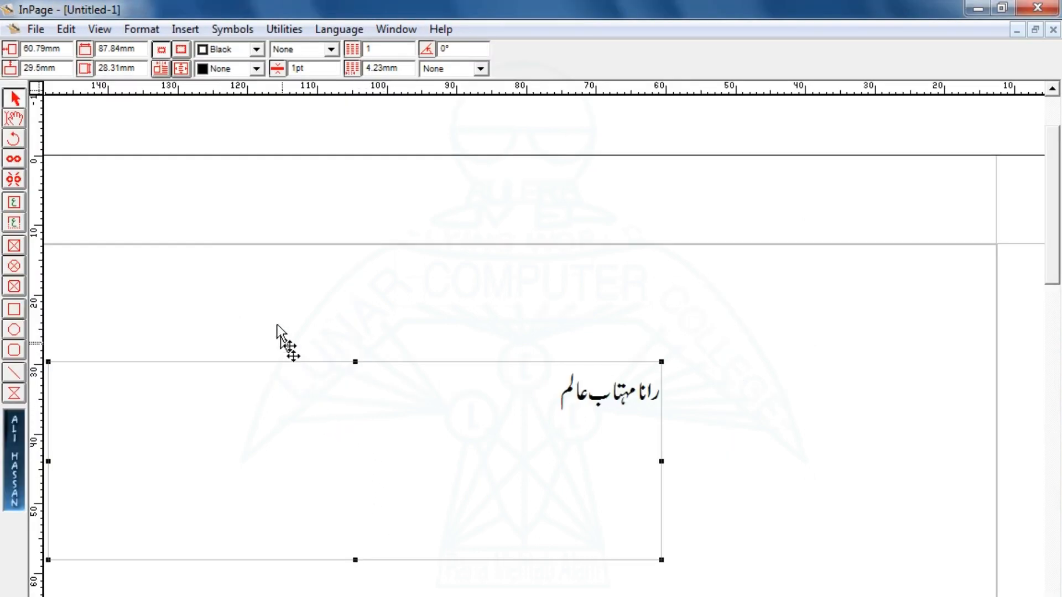
Select the Urdu text frame and choose File > Export Page to export it as a picture.
click(34, 29)
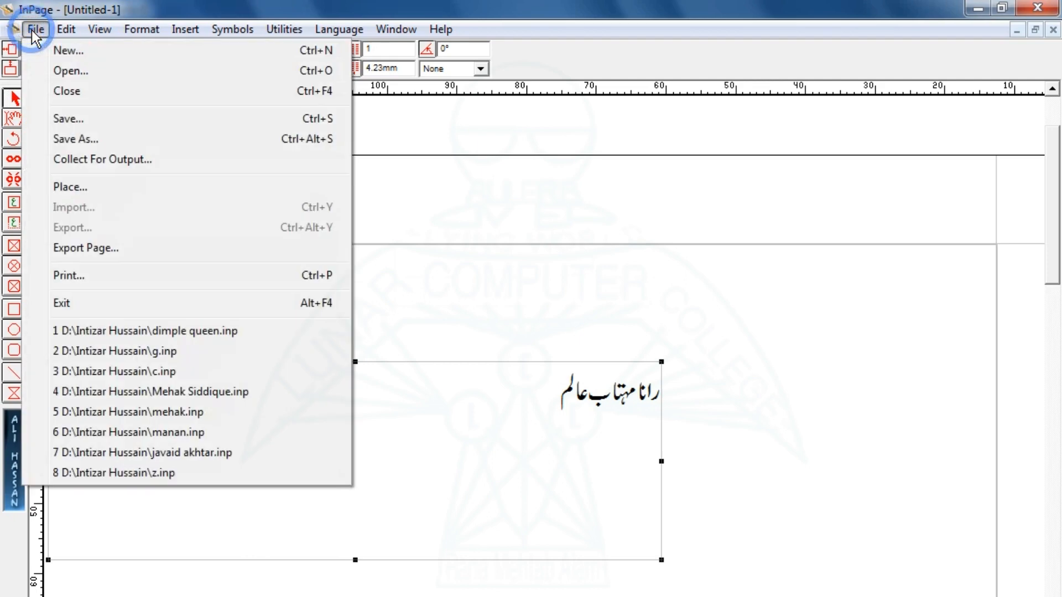
click(523, 264)
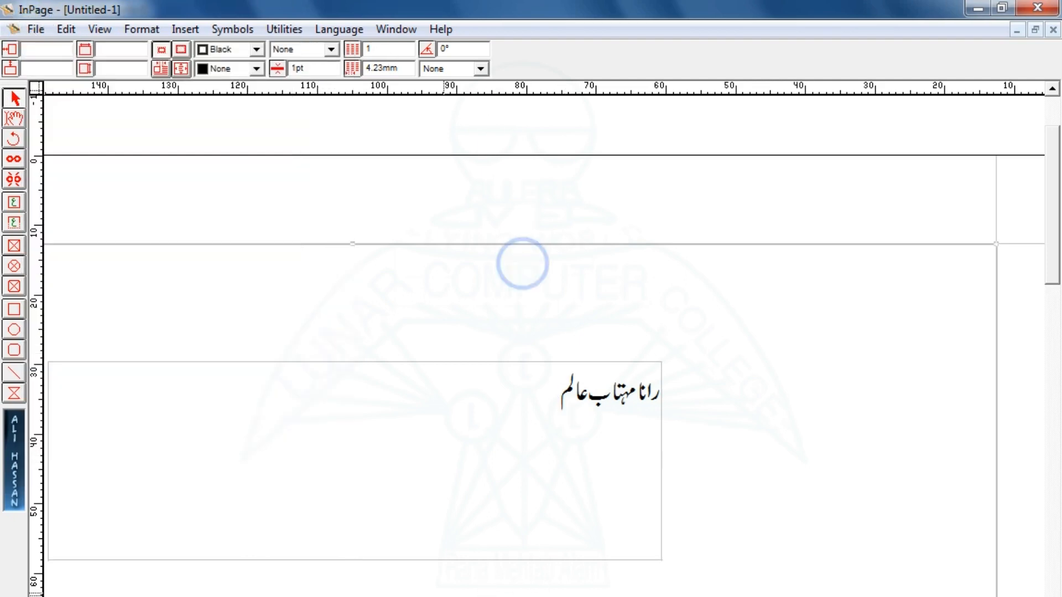
click(366, 520)
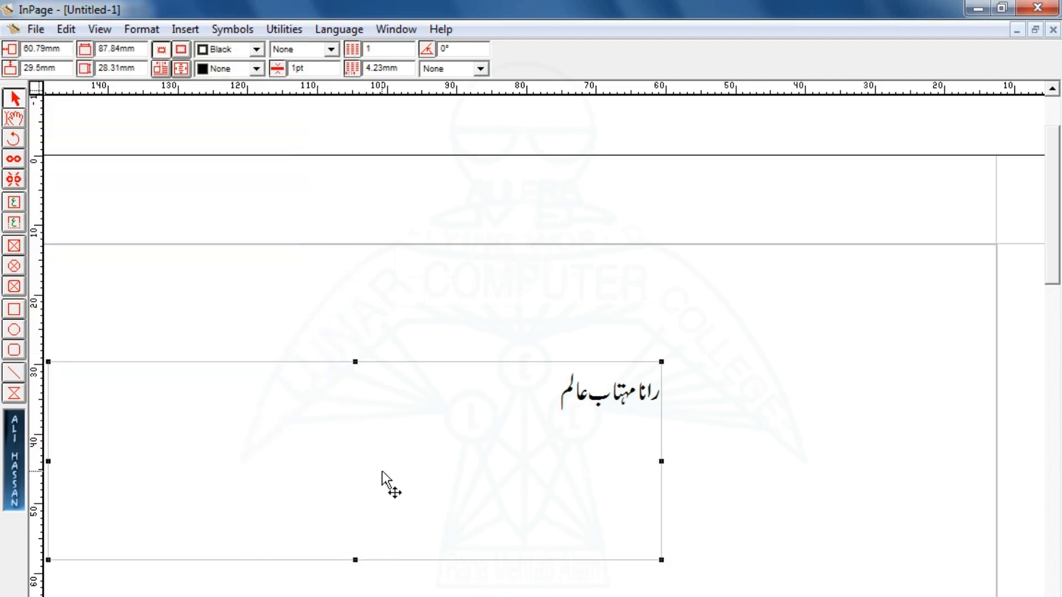
click(35, 29)
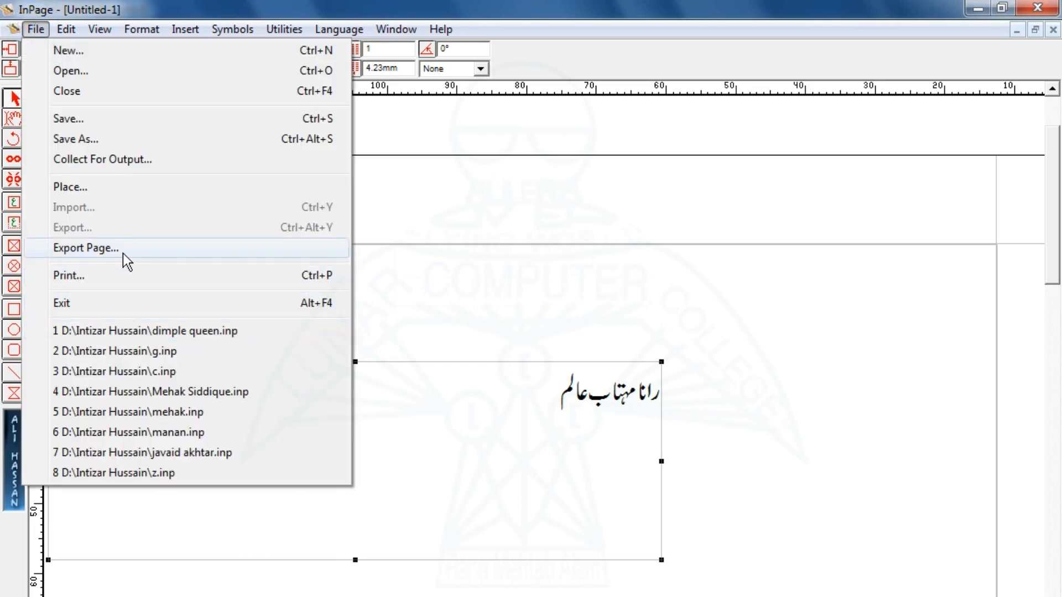
click(95, 250)
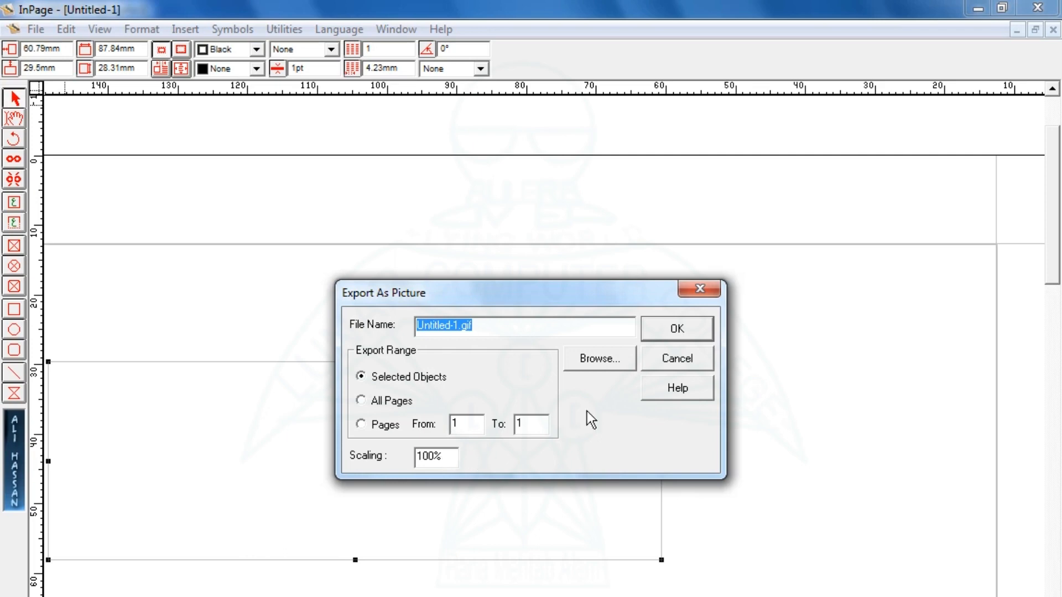
Create an 'Inpage Eps' folder on Local Disk (D:) and make it the save location.
click(585, 365)
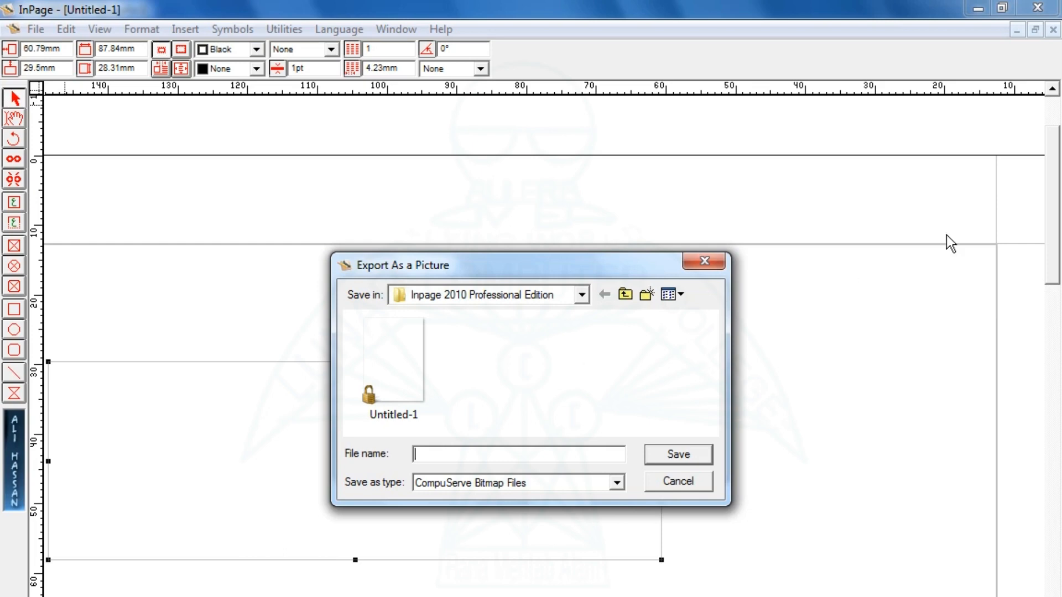
click(582, 294)
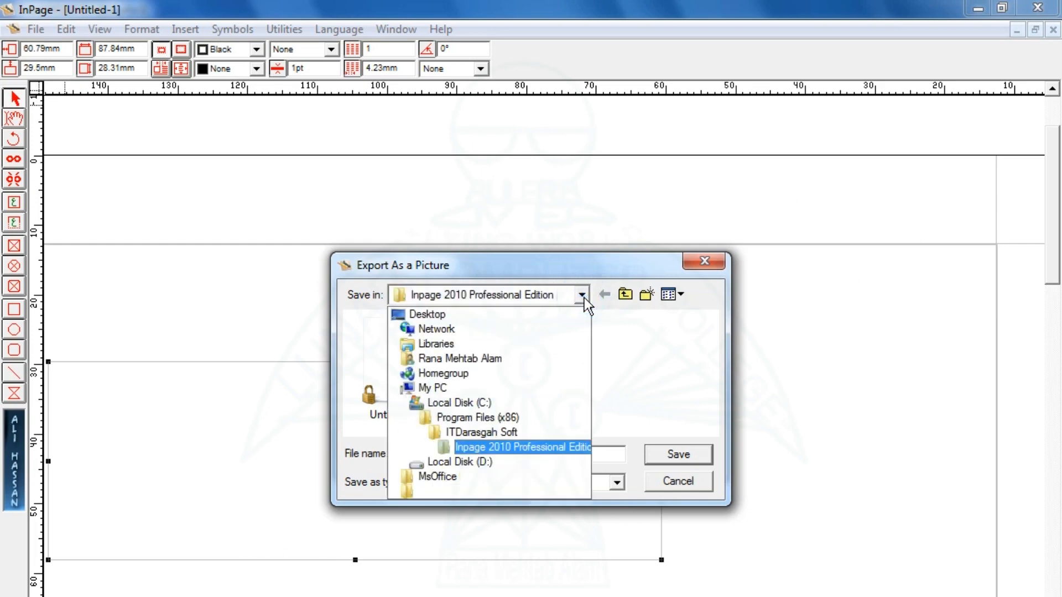
click(449, 466)
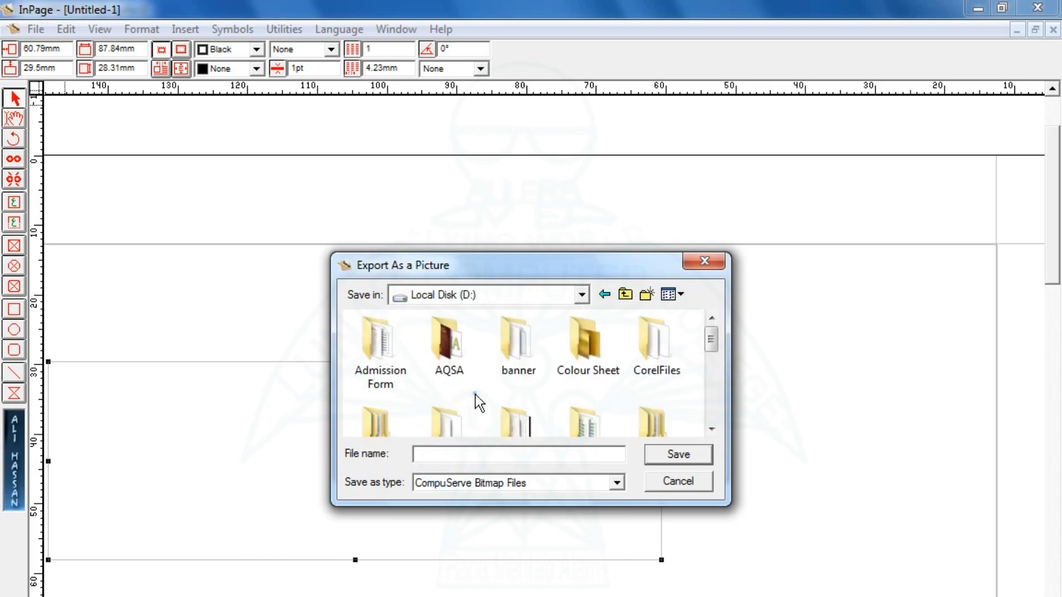
right_click(476, 394)
mouse_move(509, 583)
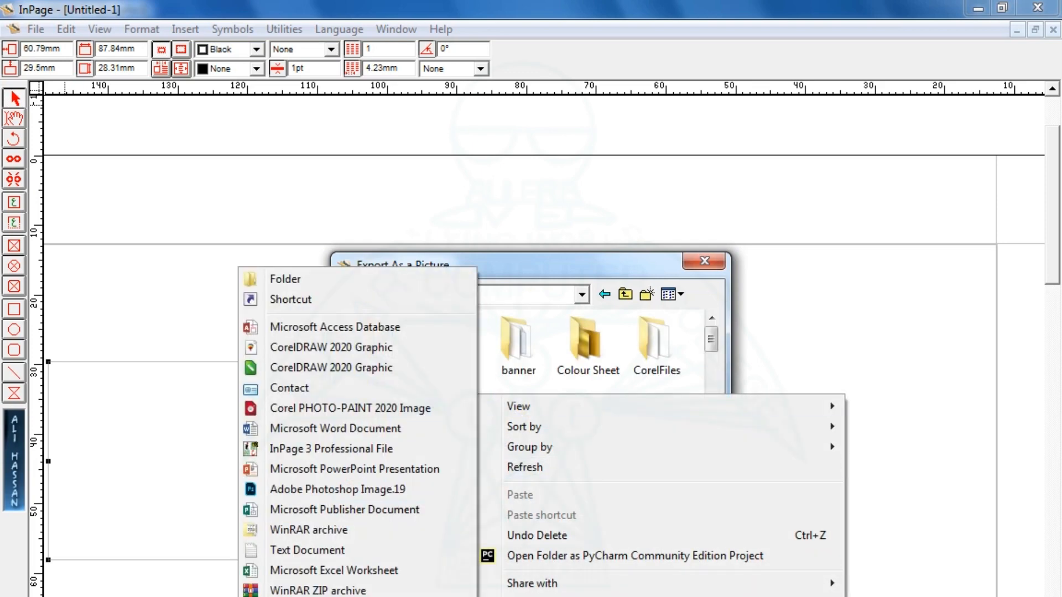
click(271, 281)
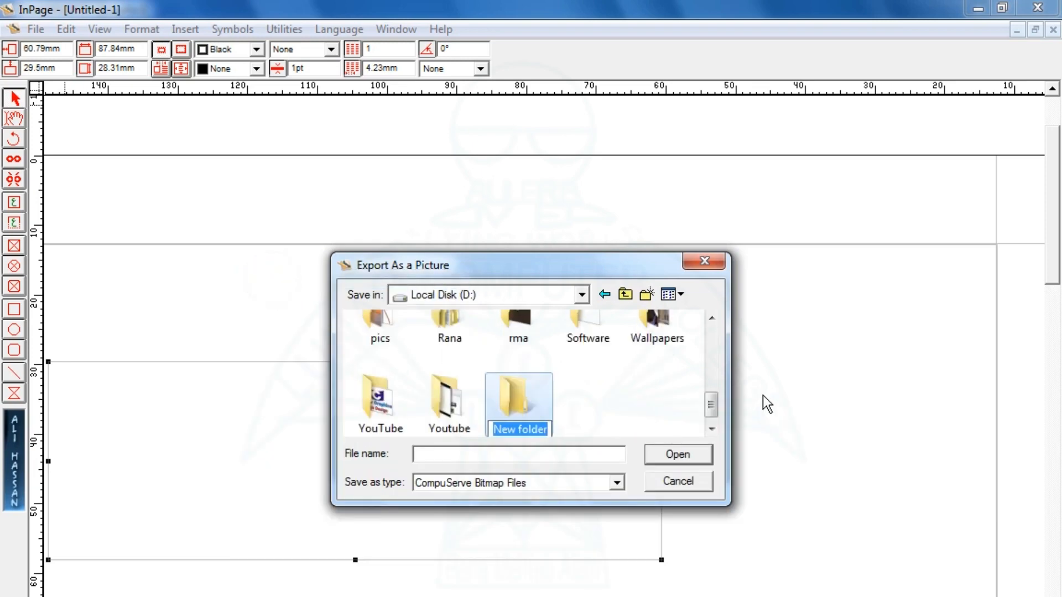
text(In)
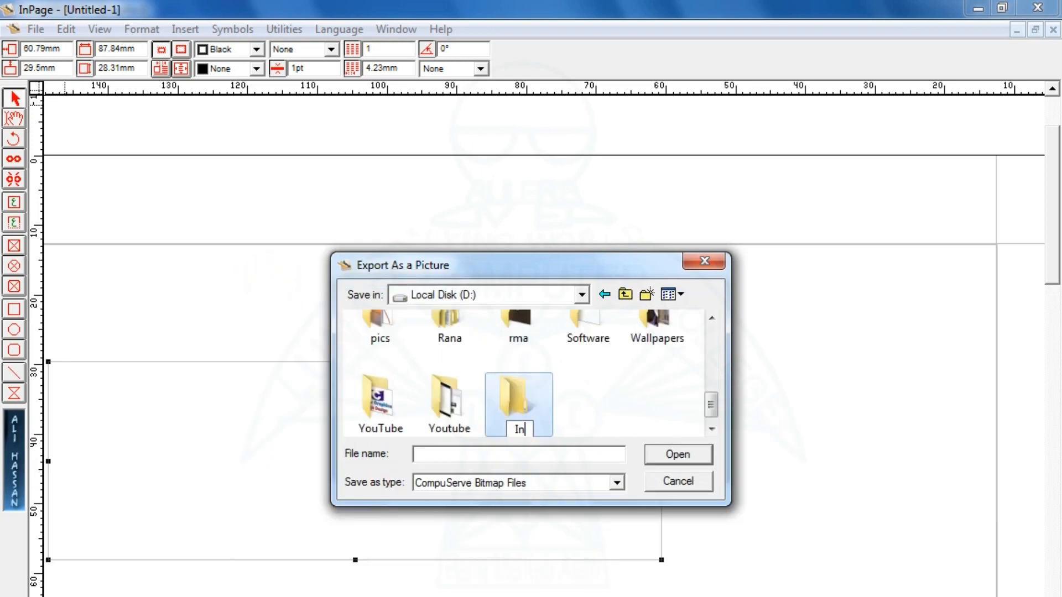
text(page Eps)
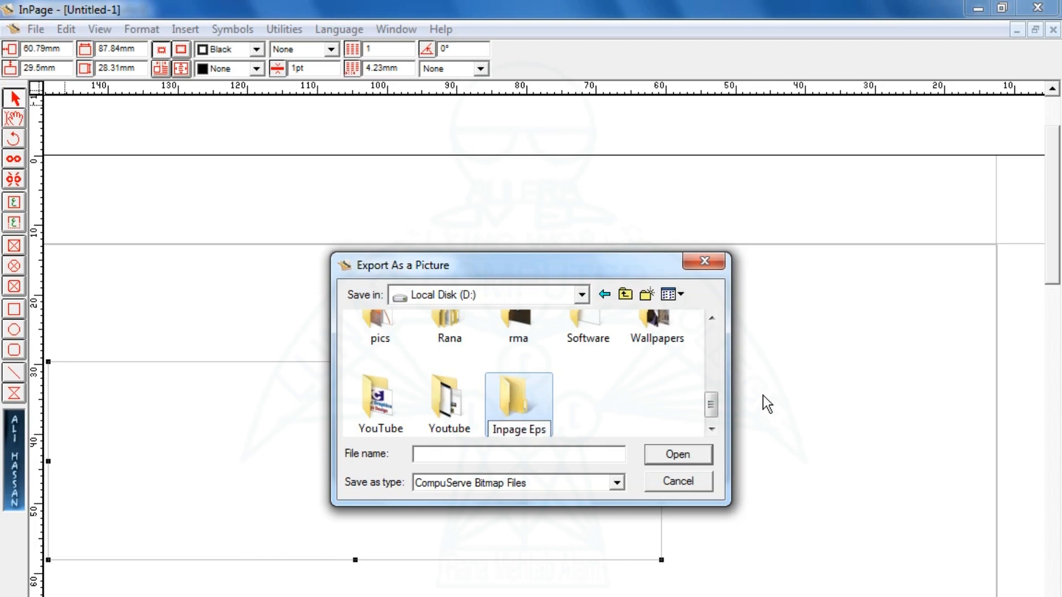
double_click(517, 392)
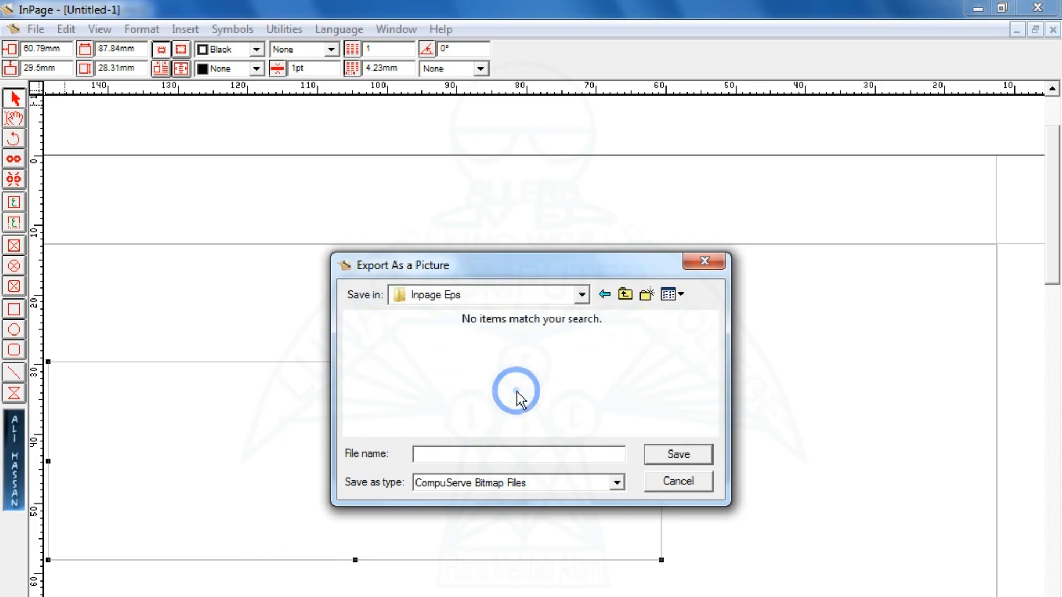
Save the export as an Encapsulated PostScript file named after the person and confirm.
click(474, 459)
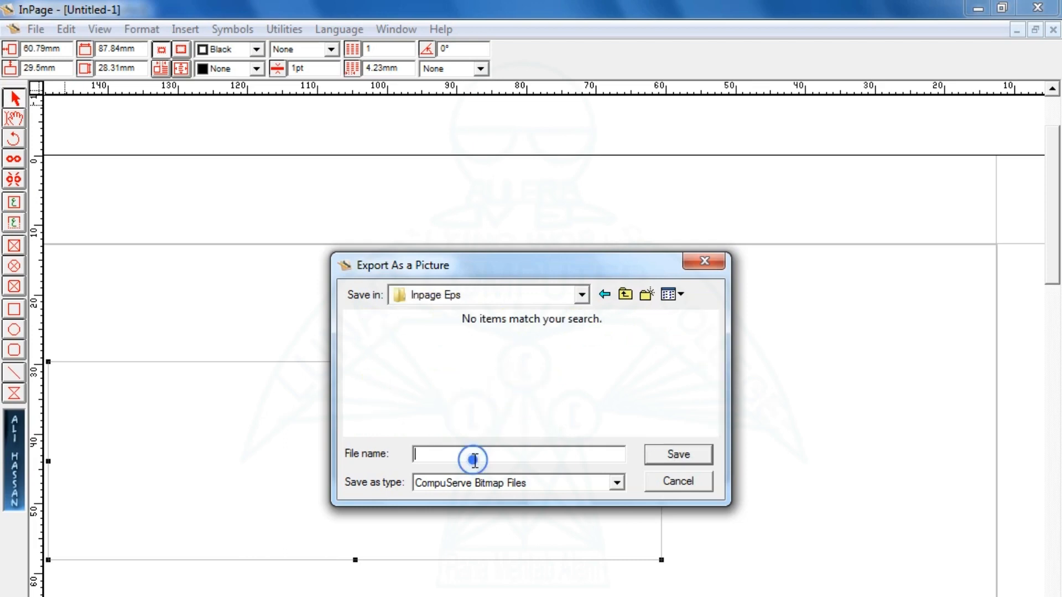
click(502, 482)
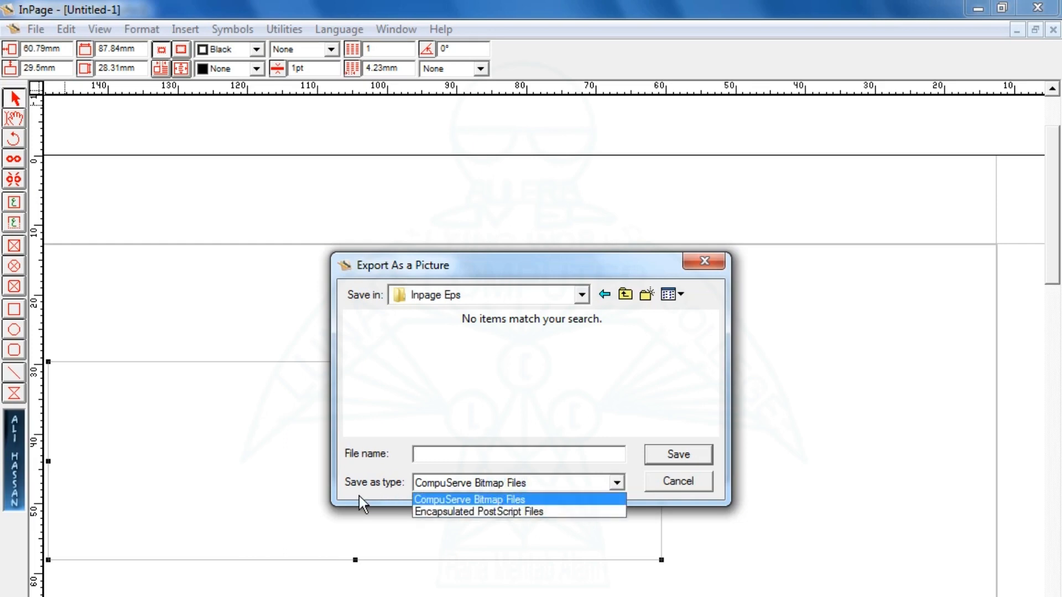
click(496, 511)
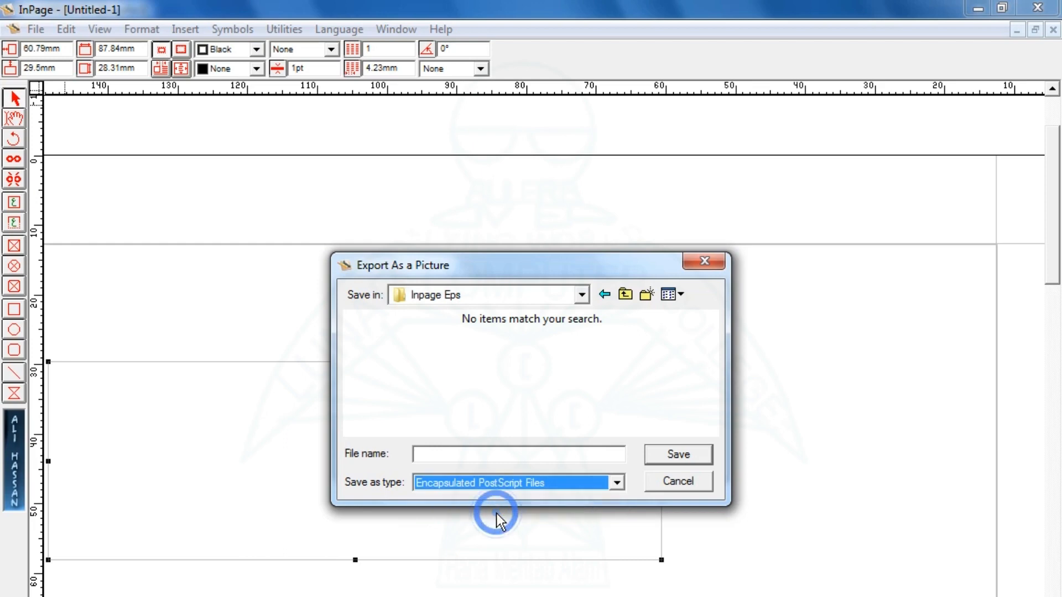
click(448, 459)
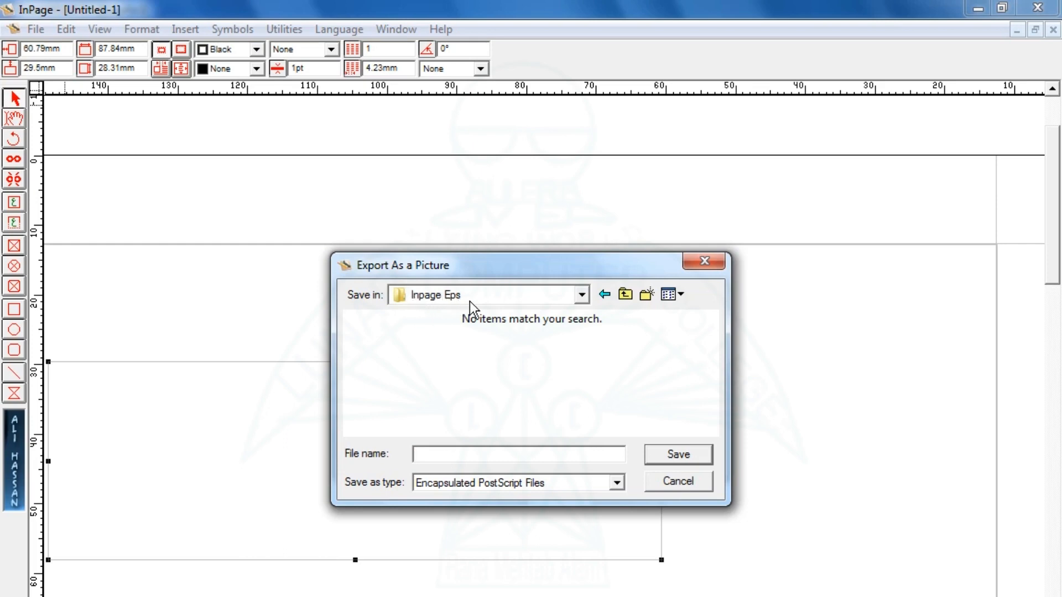
click(679, 455)
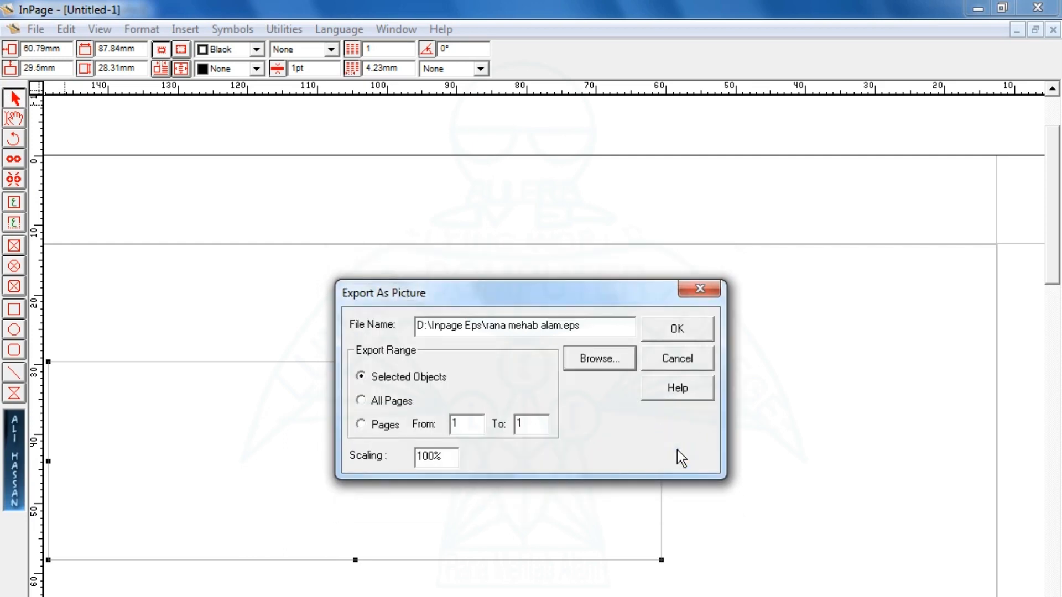
click(678, 331)
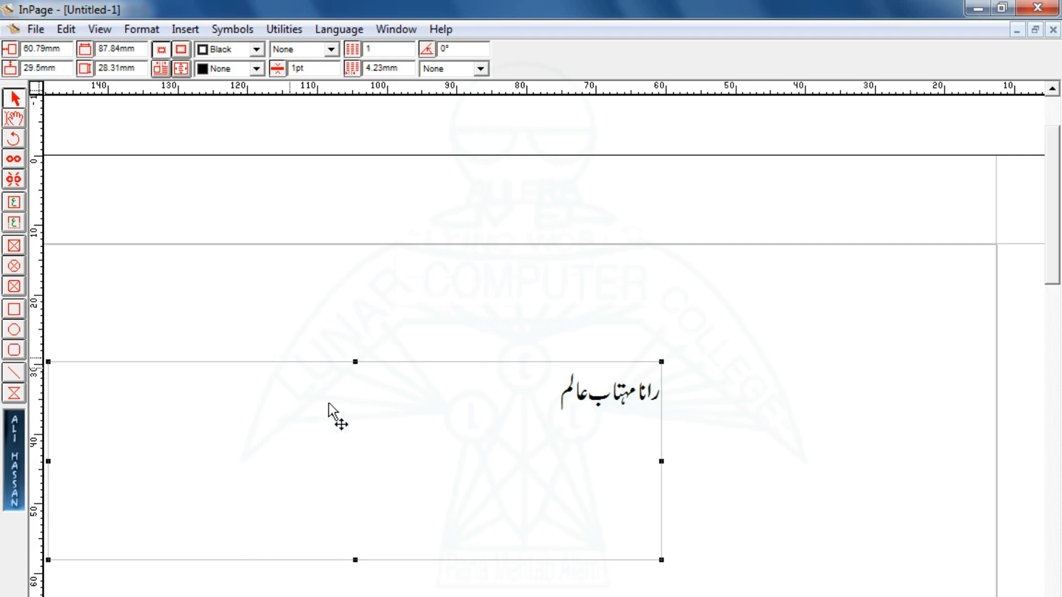
Draw a second text frame below the first and type the computer college name in Urdu.
click(15, 203)
click(225, 454)
drag(385, 584, 772, 595)
text(لونز کمپیوٹرج)
key(BackSpace)
text(کال)
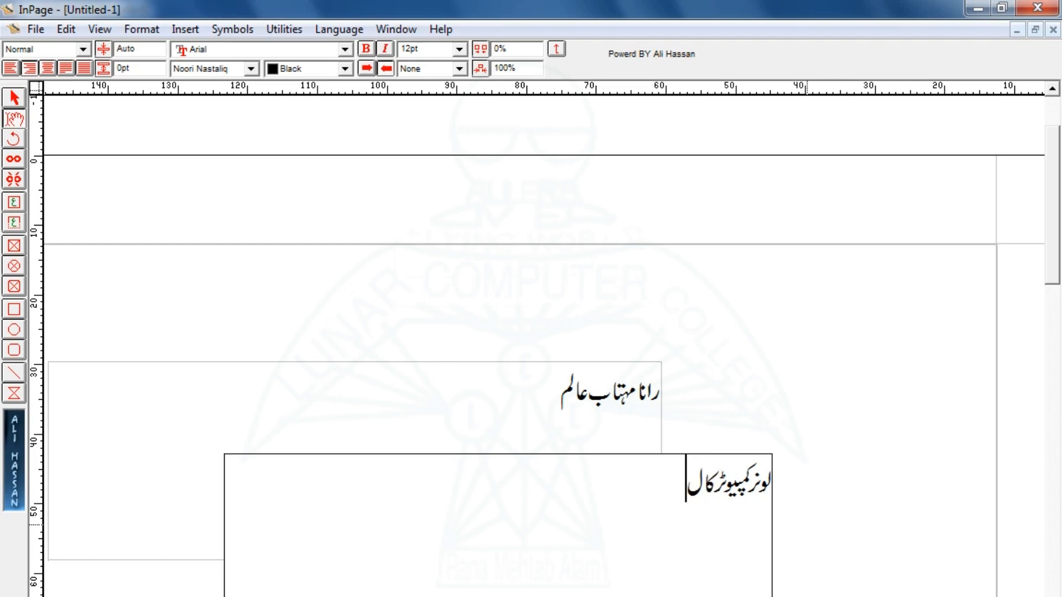
text(ج)
Select the new college-name text frame with the selection tool.
click(22, 102)
click(527, 549)
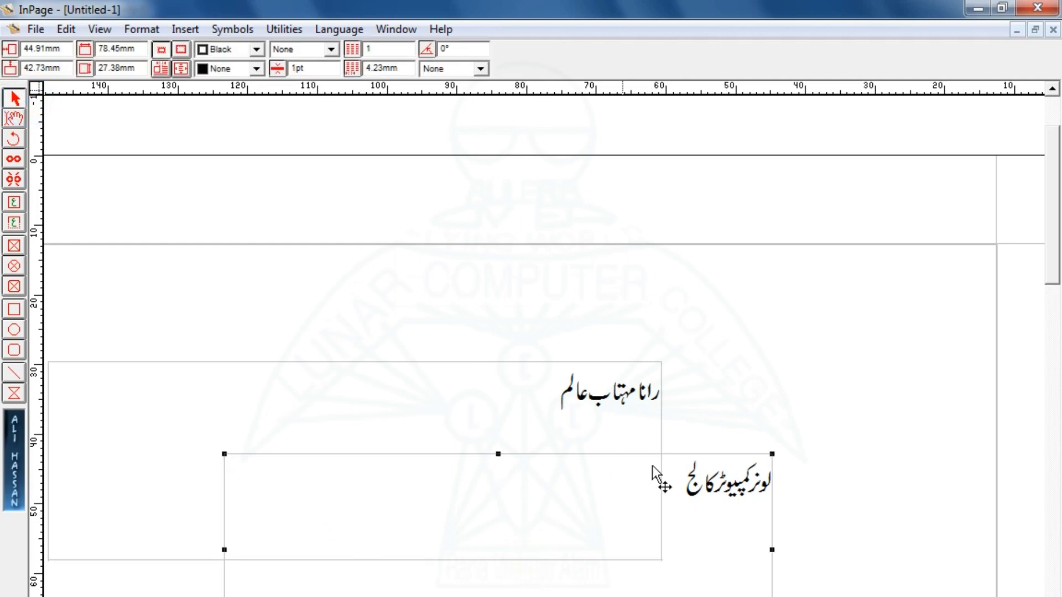
click(45, 23)
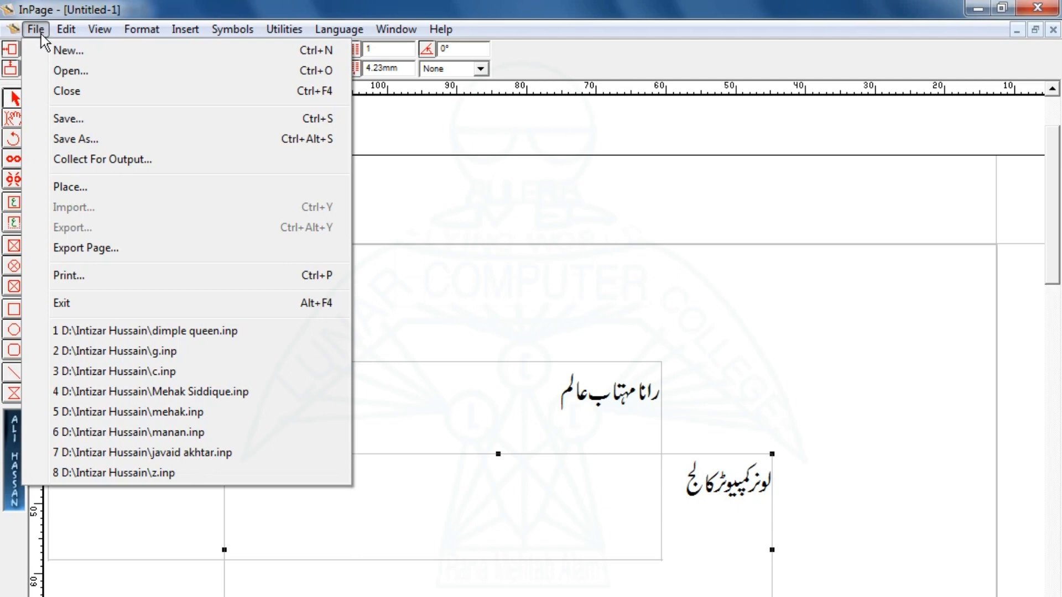
Export the college frame as Encapsulated PostScript 'lunar computer college.eps' into D:\Inpage Eps.
click(78, 249)
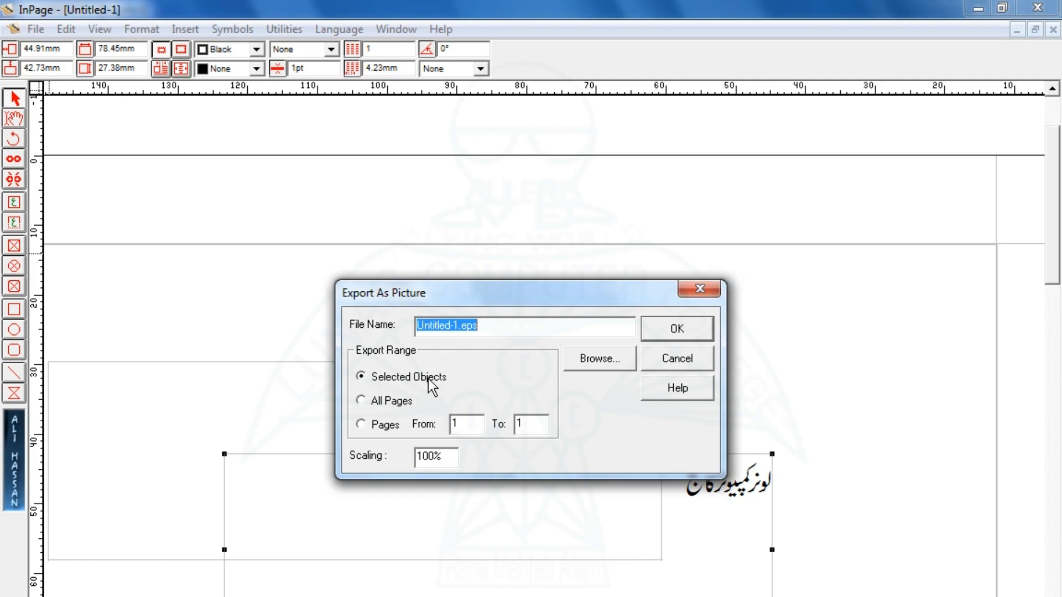
click(579, 361)
click(467, 485)
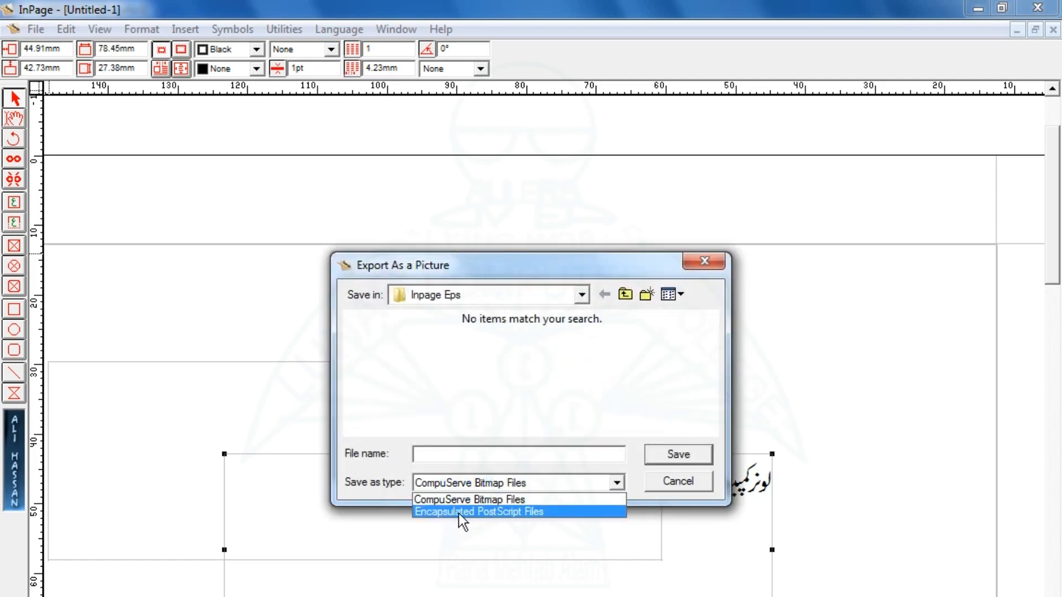
click(500, 512)
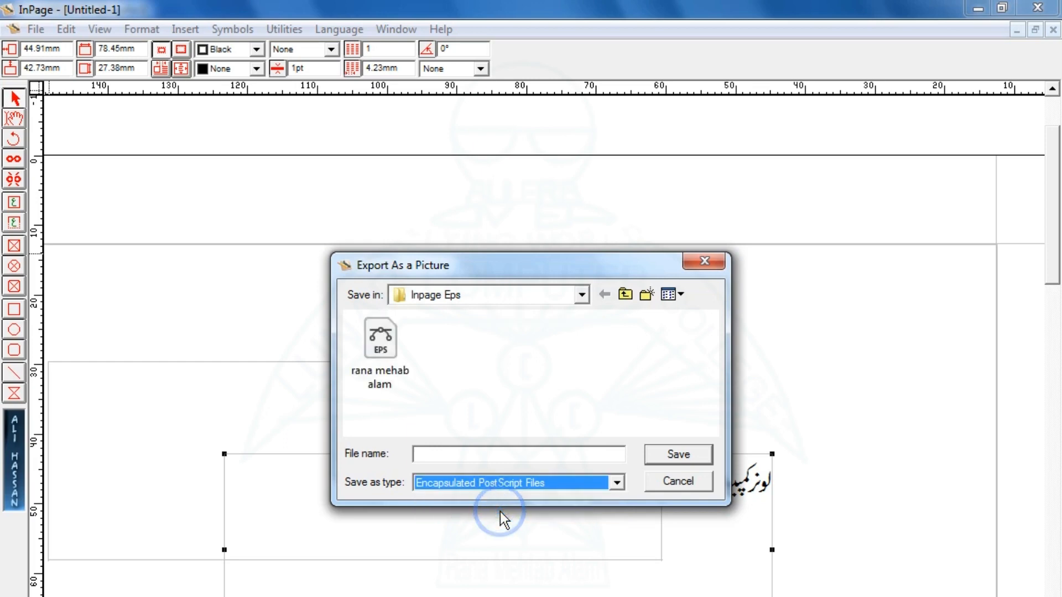
click(444, 454)
text(luna)
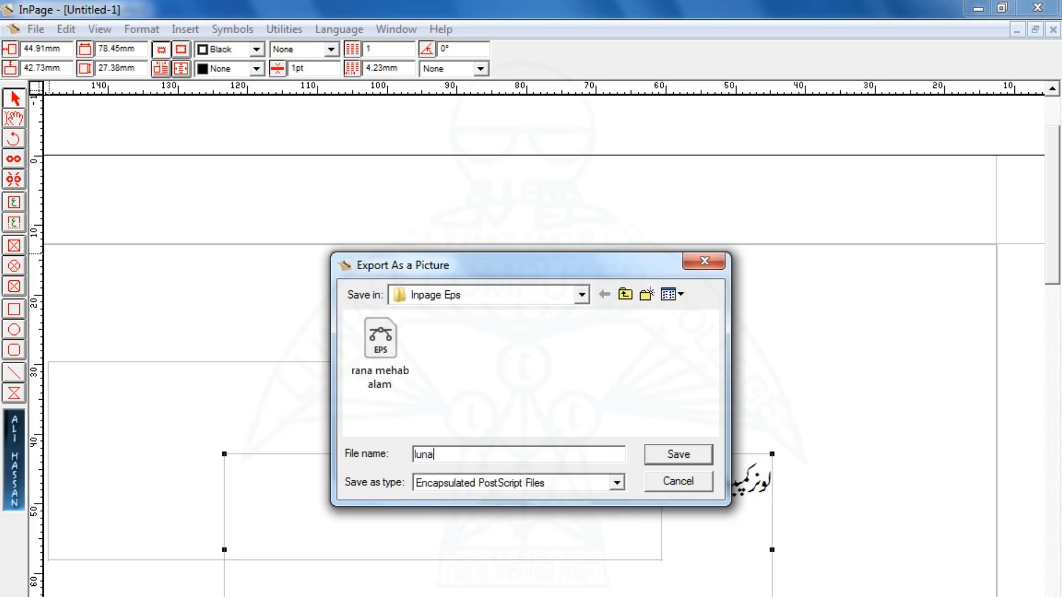
text(r computer college)
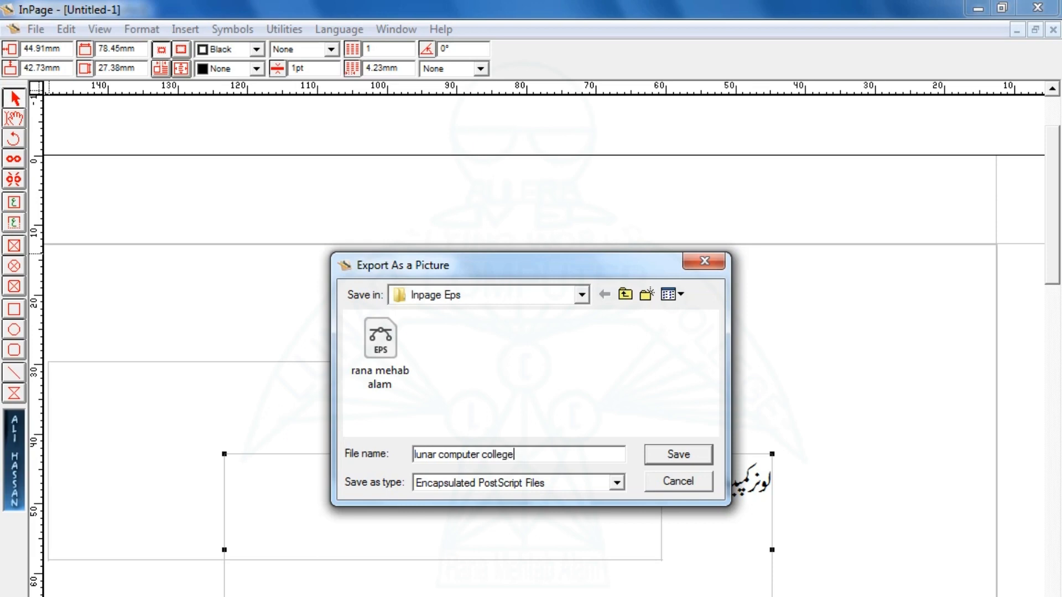
click(662, 460)
click(676, 327)
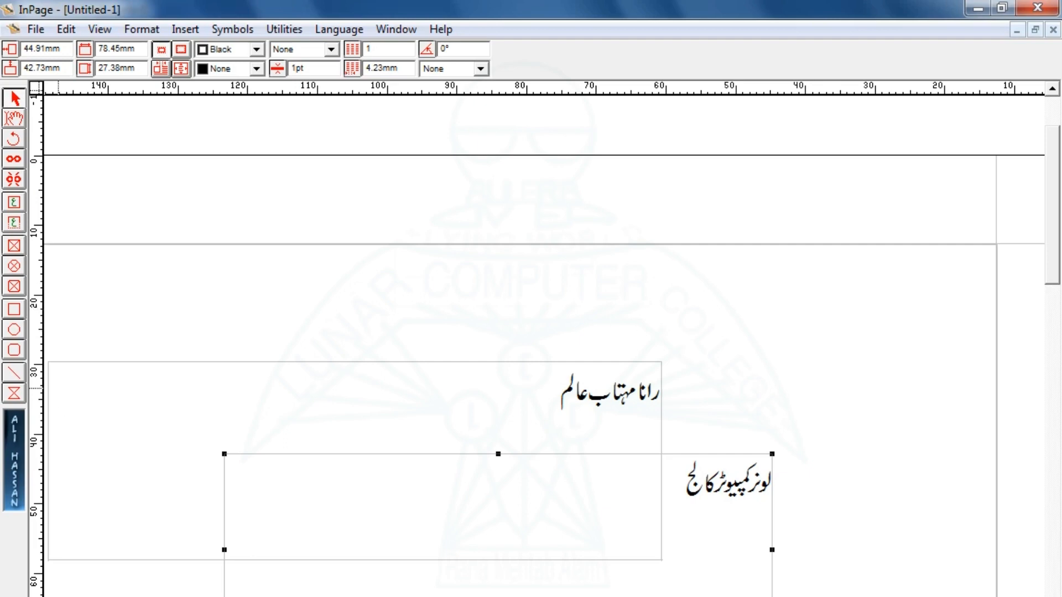
click(14, 591)
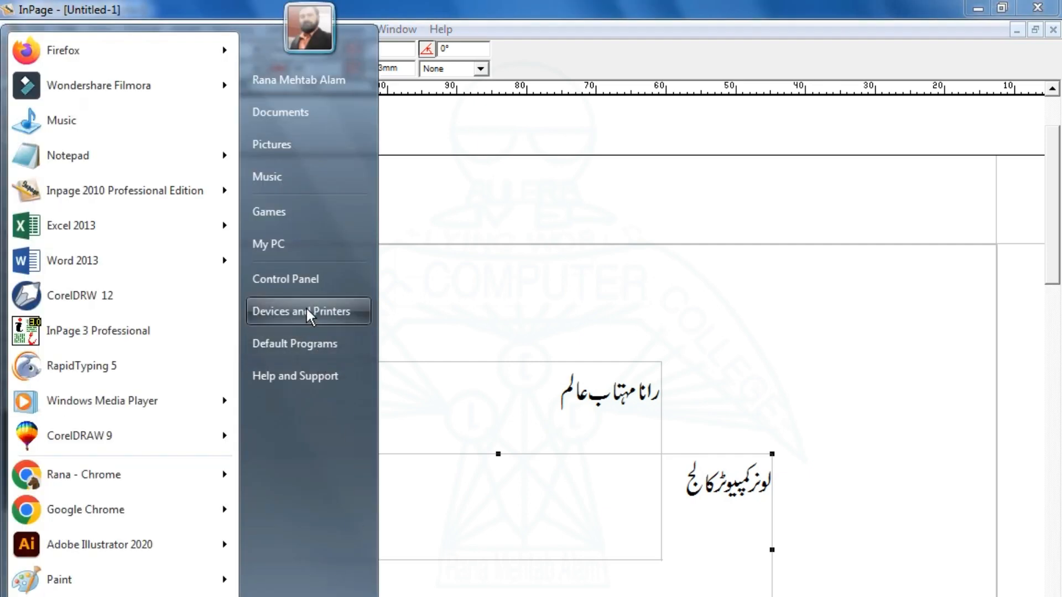
Open D:\Inpage Eps in Explorer to show both EPS files, with CorelDRAW windowed alongside.
click(296, 248)
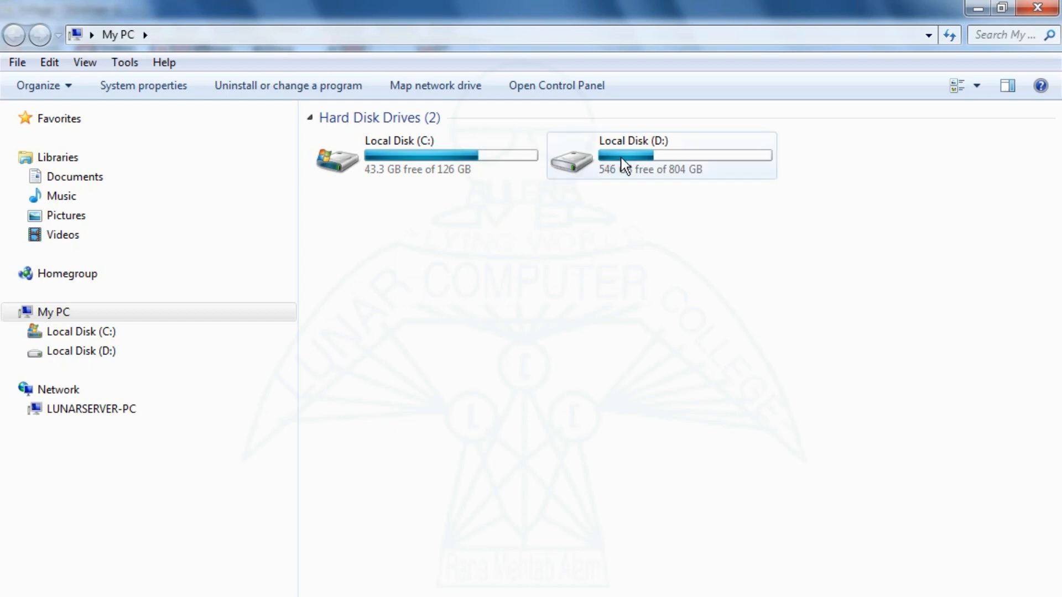
double_click(621, 157)
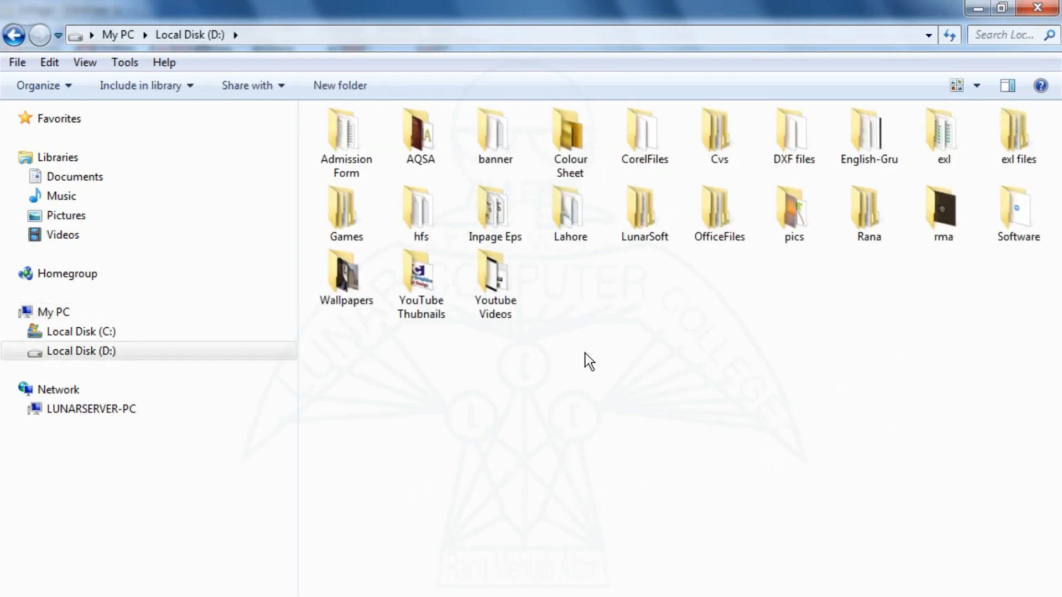
double_click(495, 232)
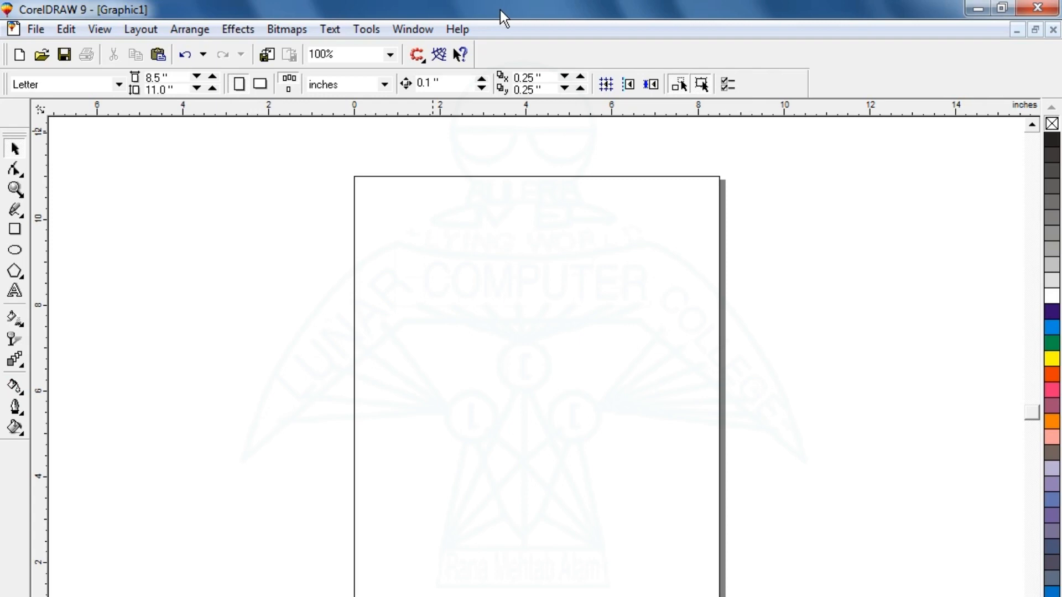
double_click(500, 9)
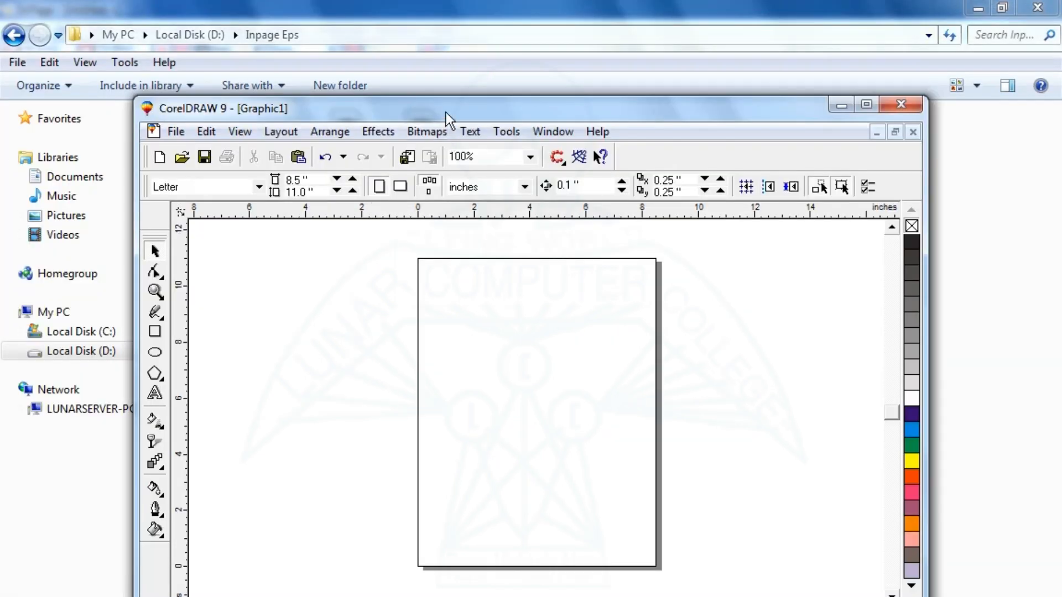
Import the person's-name EPS into CorelDRAW as editable text and enlarge it.
drag(446, 111, 471, 227)
drag(424, 142, 534, 492)
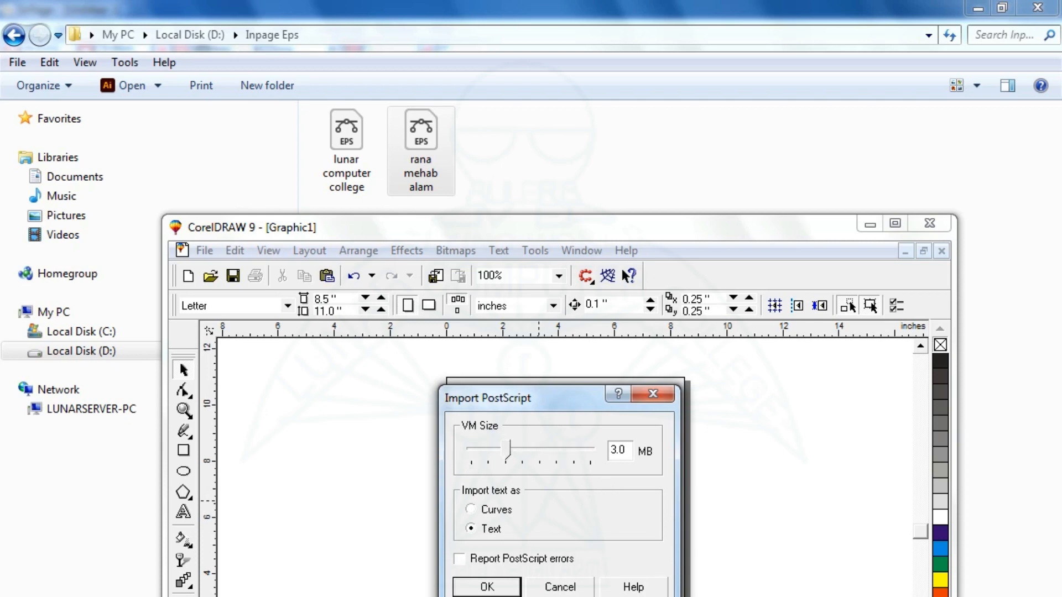
click(479, 587)
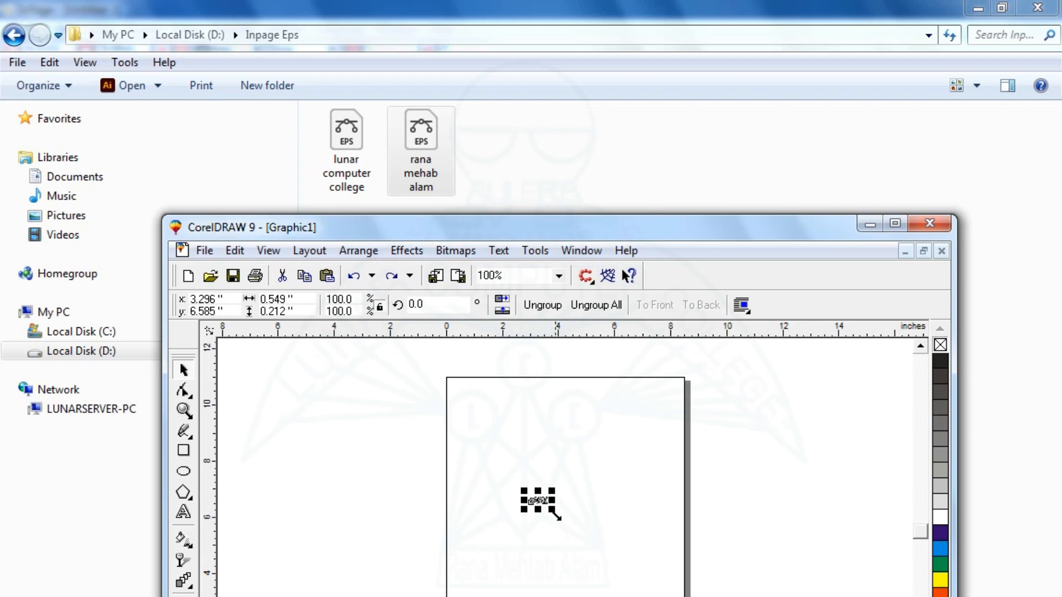
drag(558, 514, 646, 545)
Import lunar computer college.eps as text, scale it up, and center the name line beneath it.
drag(349, 157, 356, 500)
click(480, 588)
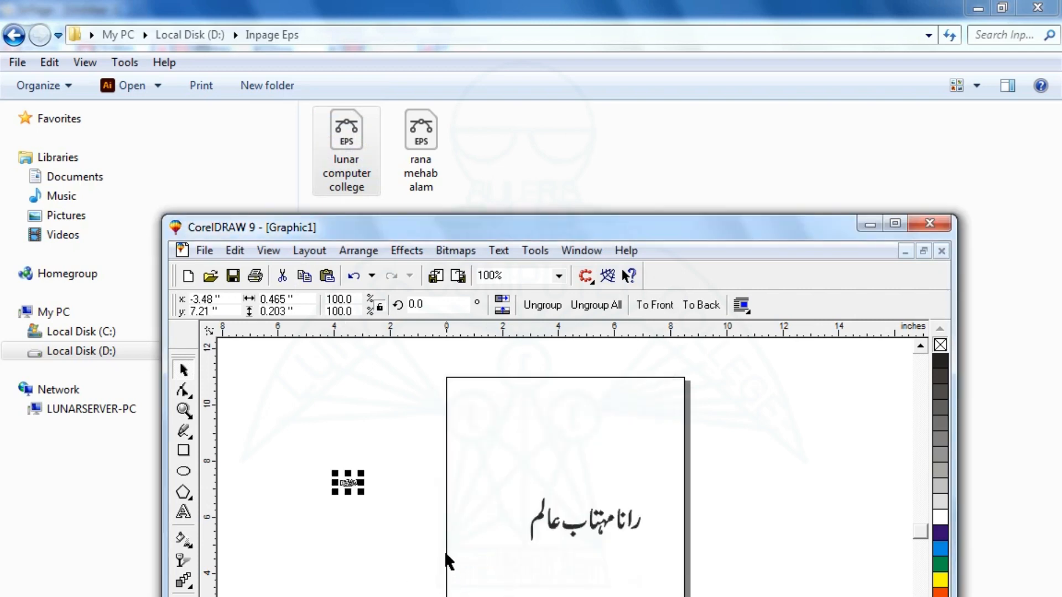
drag(369, 492, 569, 461)
click(895, 224)
drag(547, 409, 514, 403)
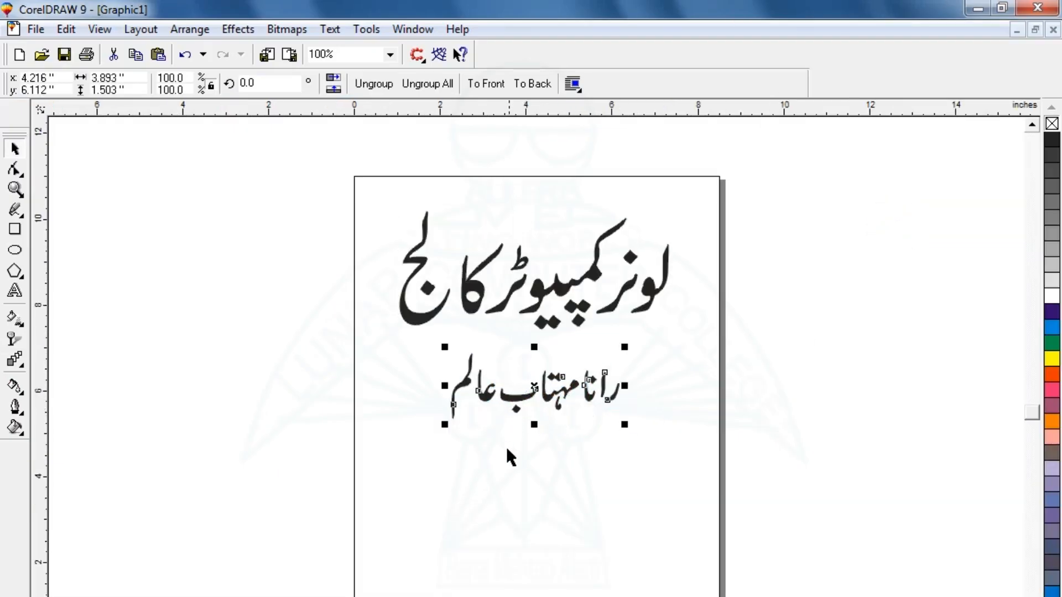
click(496, 480)
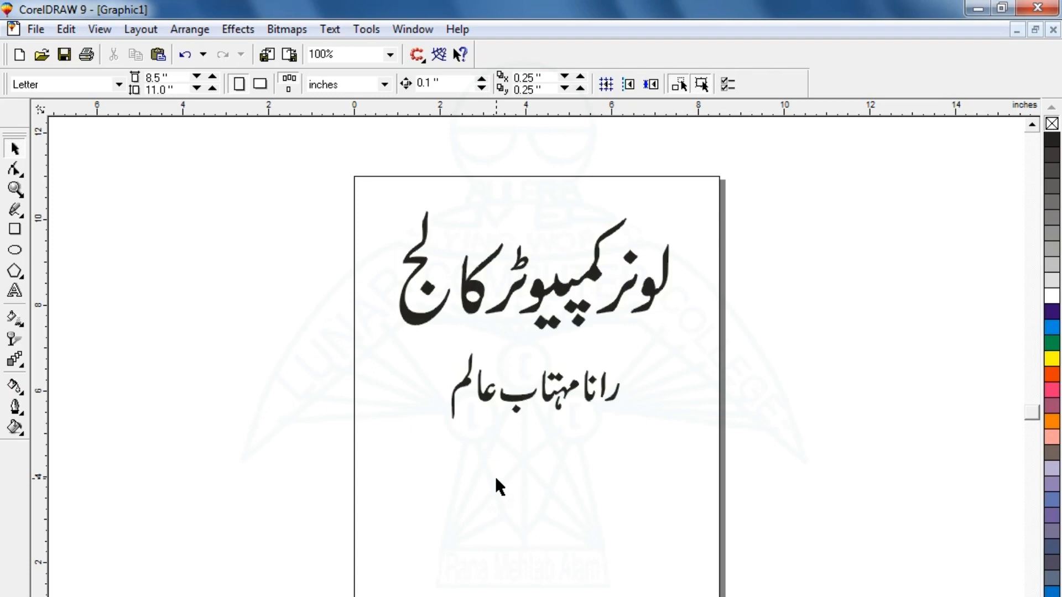